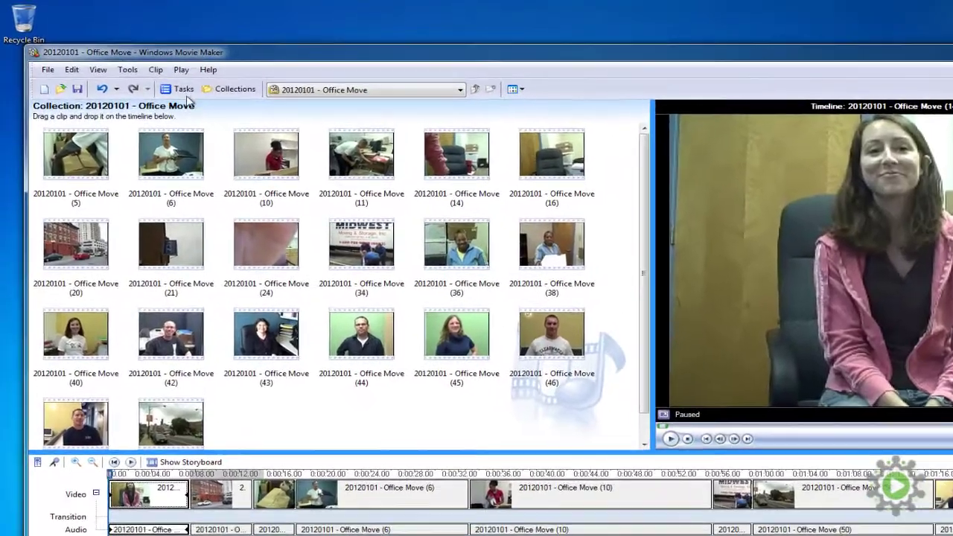
Start saving the movie to this computer as '20120101 - Office Move 1', then choose a destination folder
{"action": "left_click", "coordinate": [163, 79]}
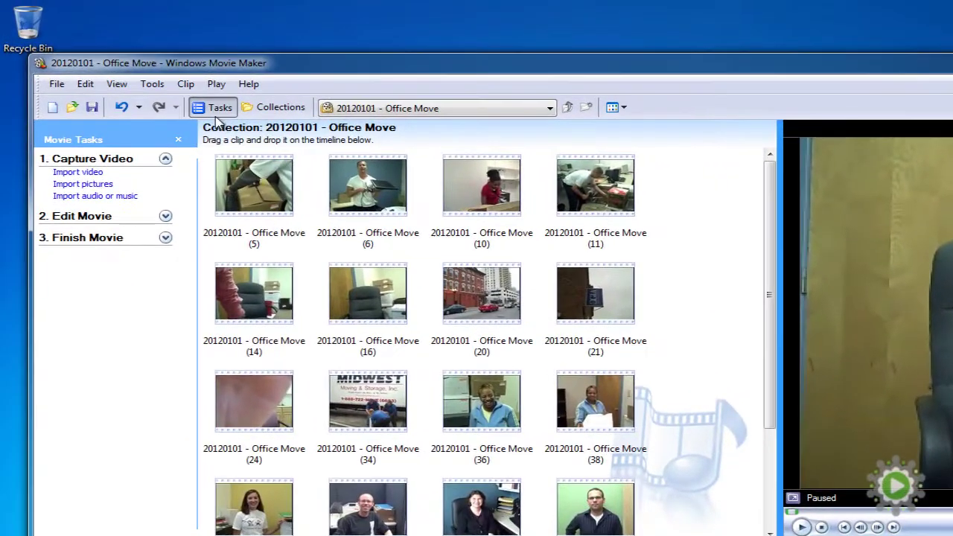
{"action": "left_click", "coordinate": [165, 238]}
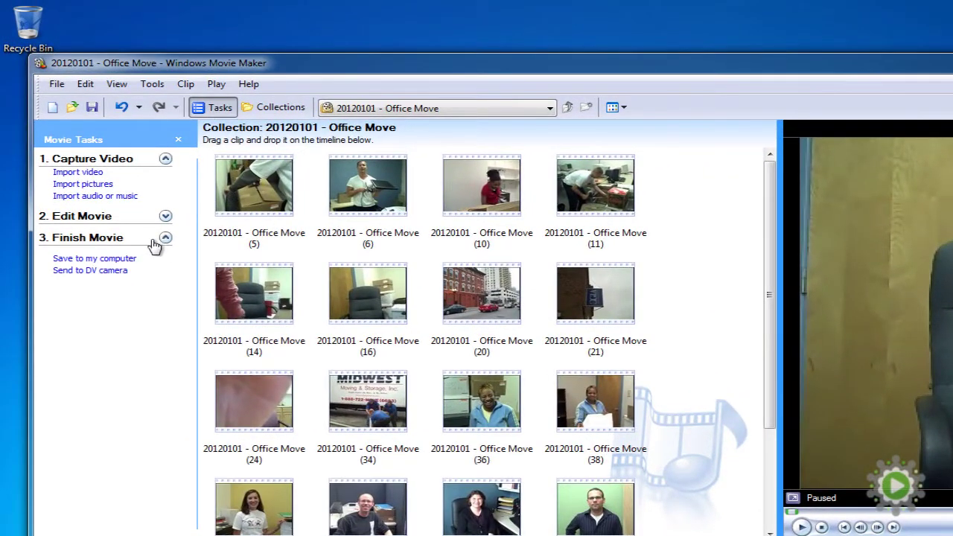
{"action": "left_click", "coordinate": [96, 260]}
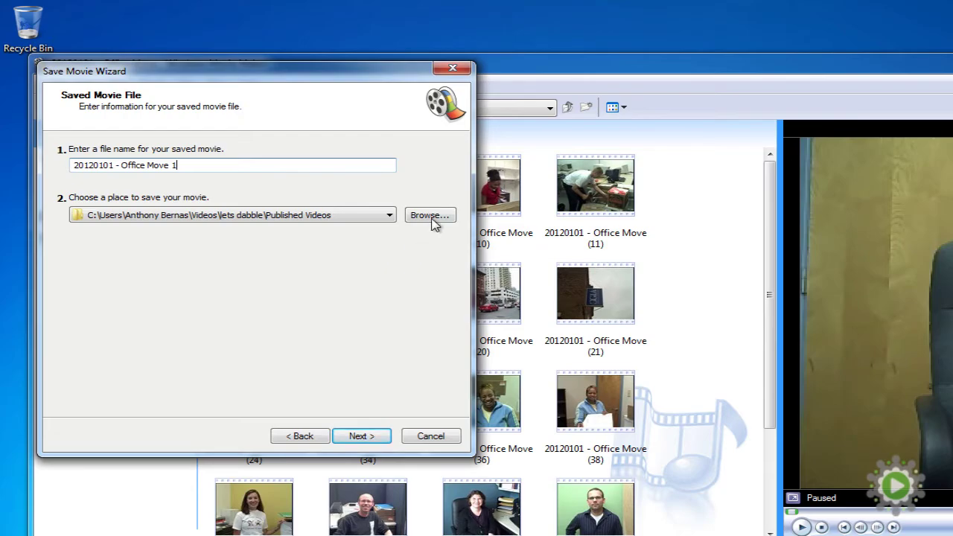
{"action": "left_click", "coordinate": [432, 217]}
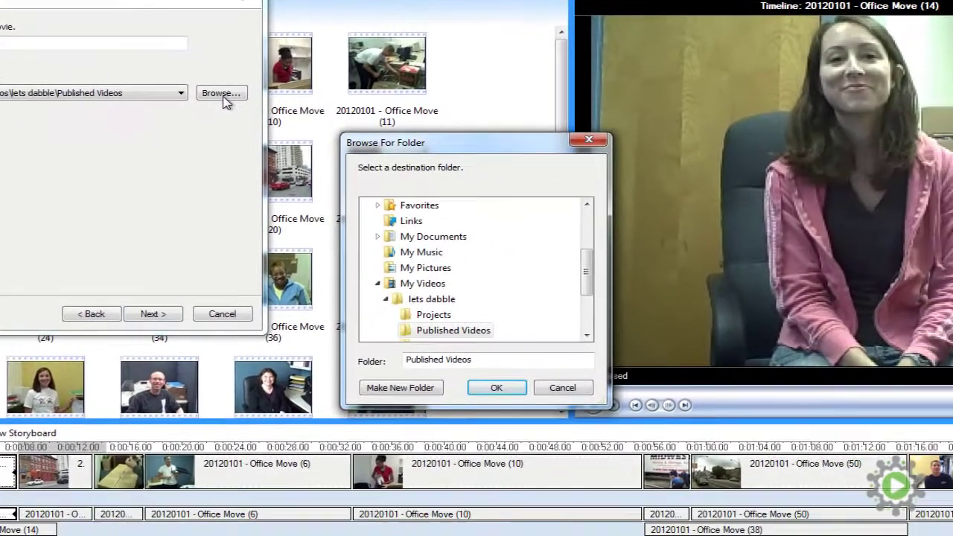
Set lets dabble > Published Videos as the destination and start saving at best quality
{"action": "left_click", "coordinate": [421, 304]}
{"action": "left_click", "coordinate": [420, 332]}
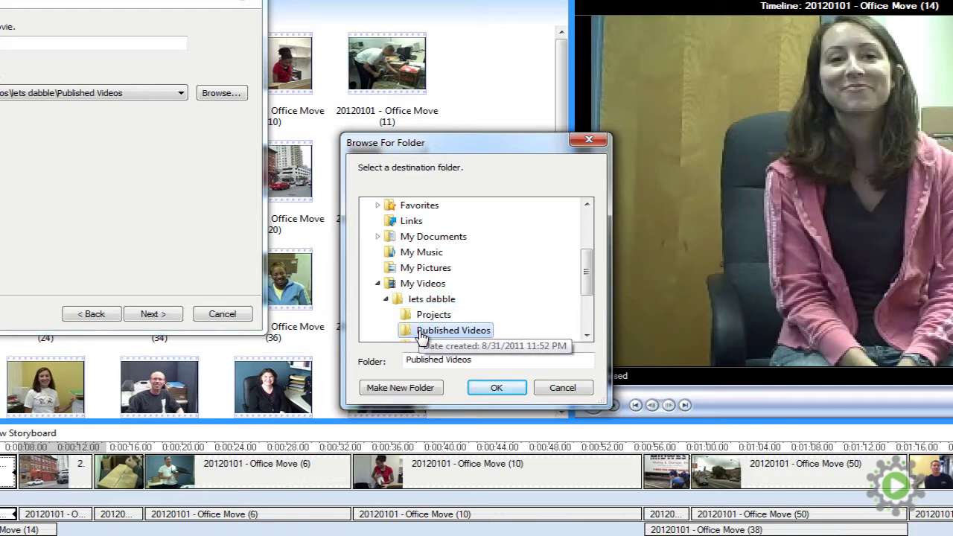
{"action": "left_click", "coordinate": [495, 390]}
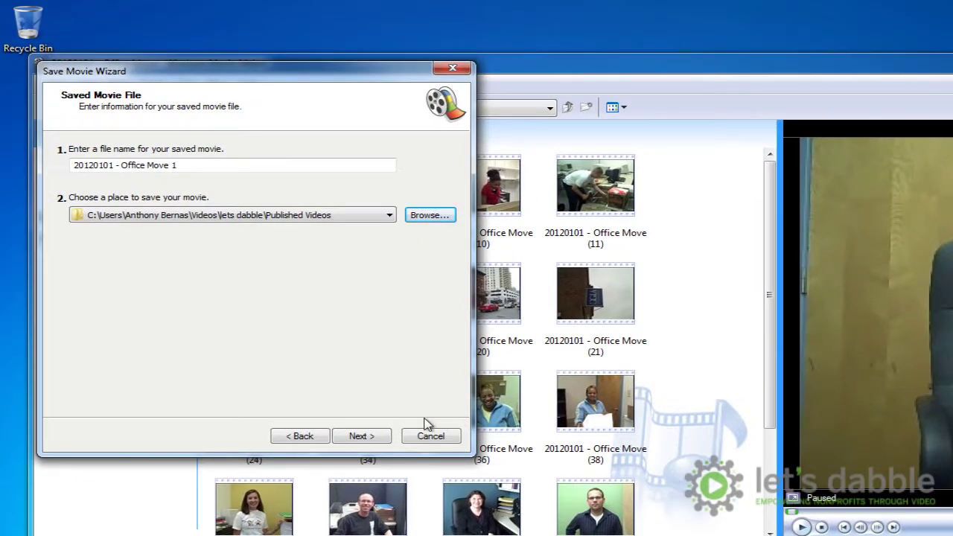
{"action": "left_click", "coordinate": [362, 440]}
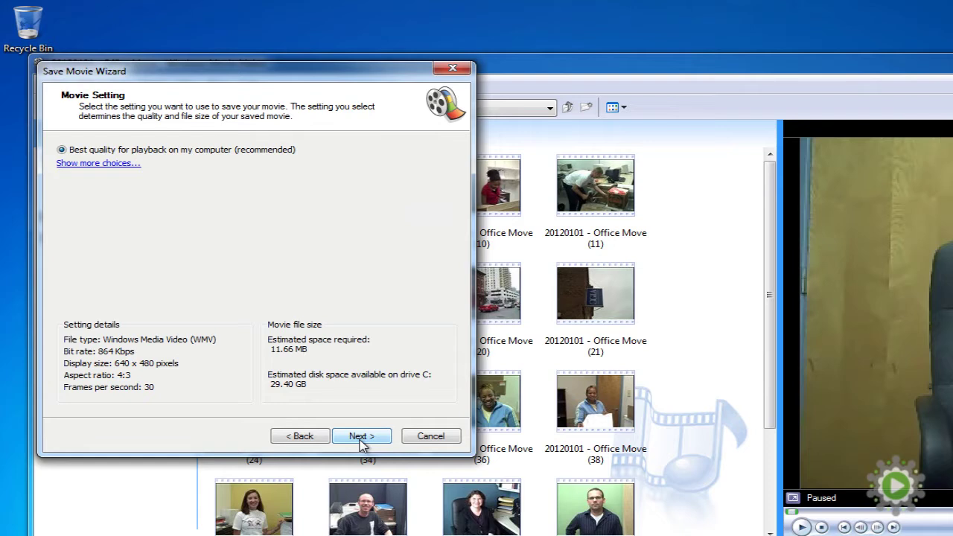
{"action": "left_click", "coordinate": [362, 440]}
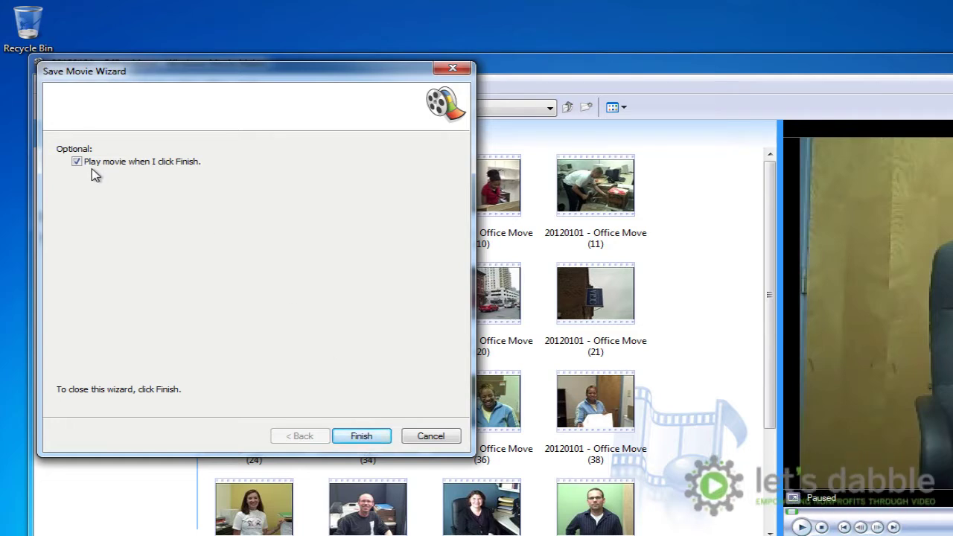
Finish the wizard so the saved Office Move movie plays back
{"action": "left_click", "coordinate": [361, 436]}
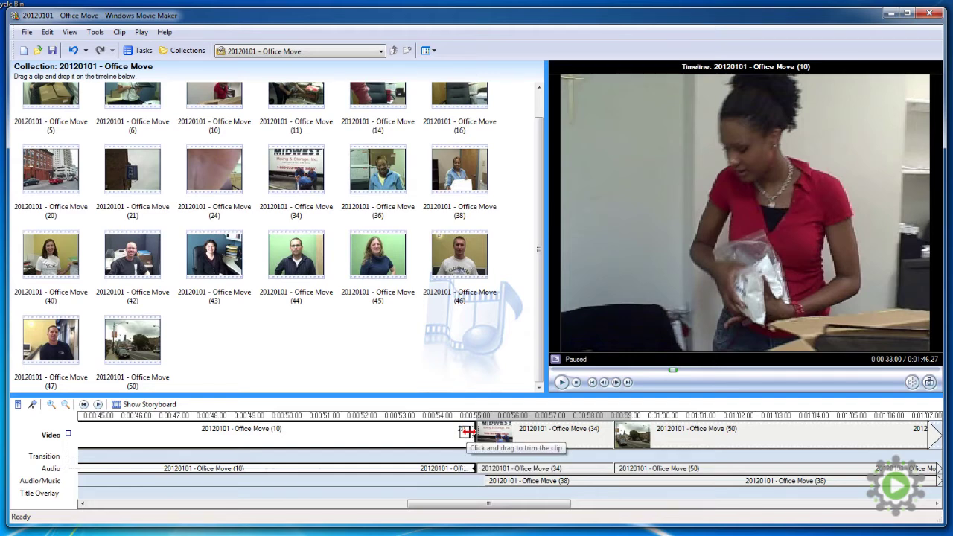
Extend the end of clip (10) slightly and preview the cut into clip (34)
{"action": "left_click", "coordinate": [474, 433]}
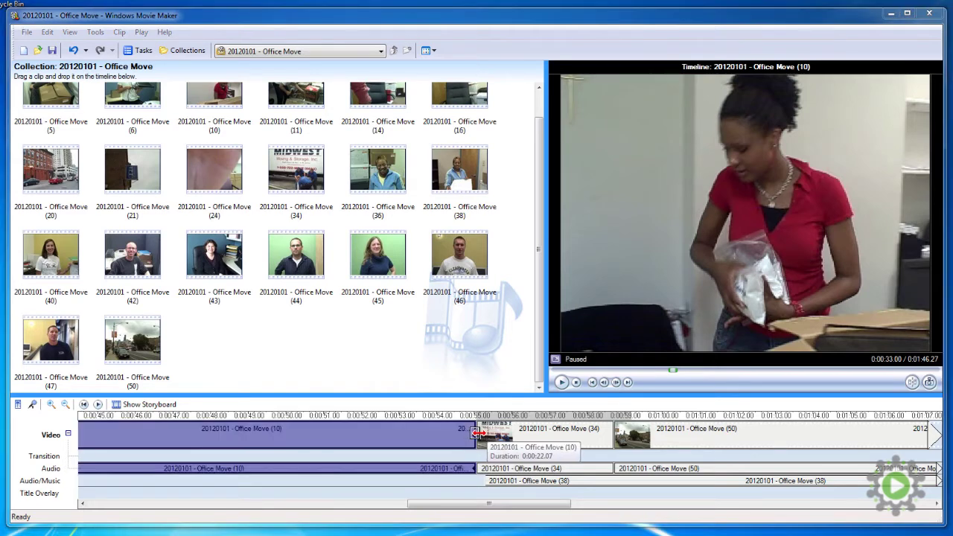
{"action": "left_click_drag", "start_coordinate": [476, 432], "coordinate": [481, 438]}
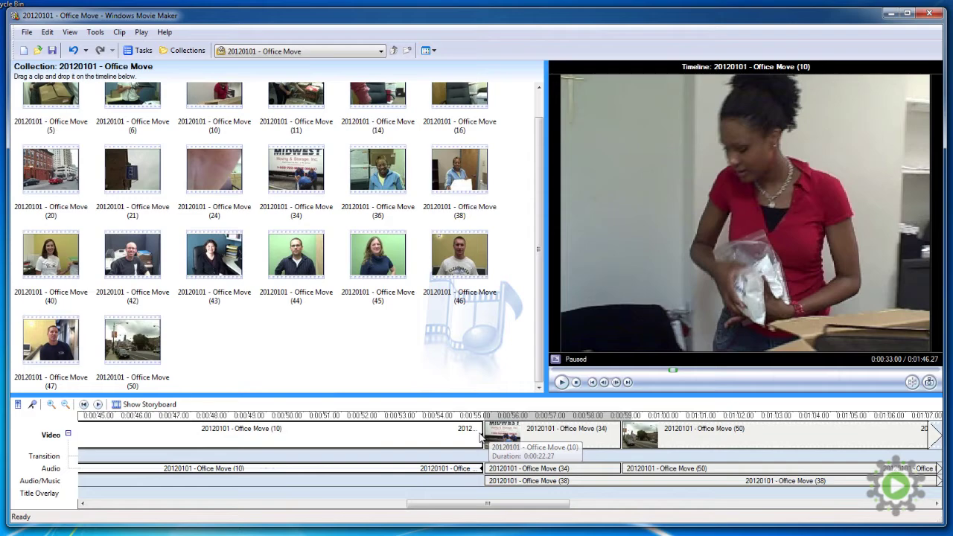
{"action": "left_click_drag", "start_coordinate": [355, 504], "coordinate": [509, 504]}
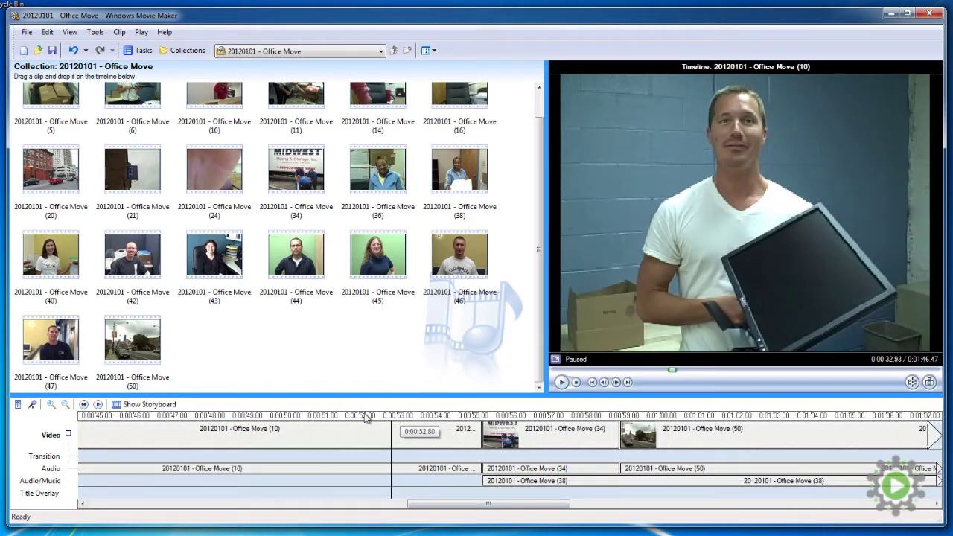
{"action": "left_click", "coordinate": [365, 415]}
{"action": "key", "text": "space"}
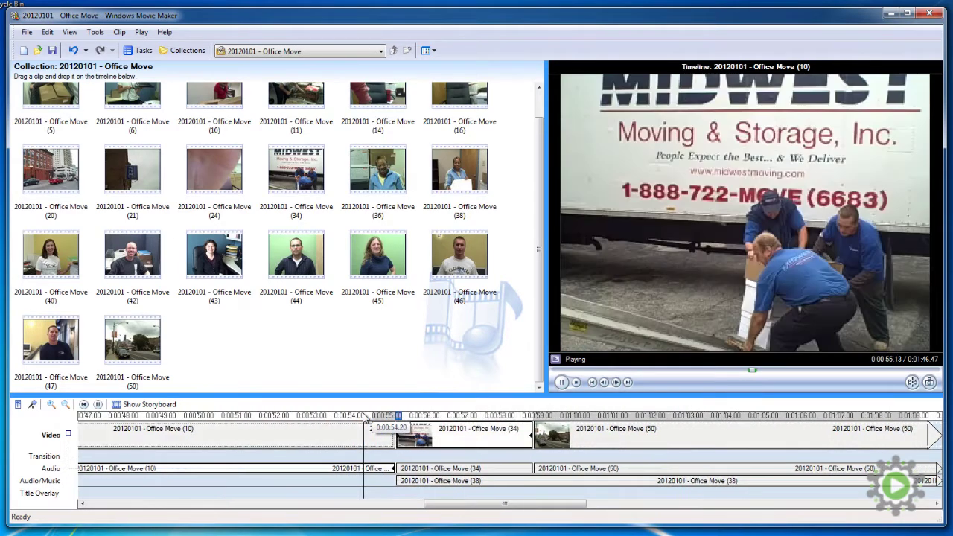
{"action": "key", "text": "space"}
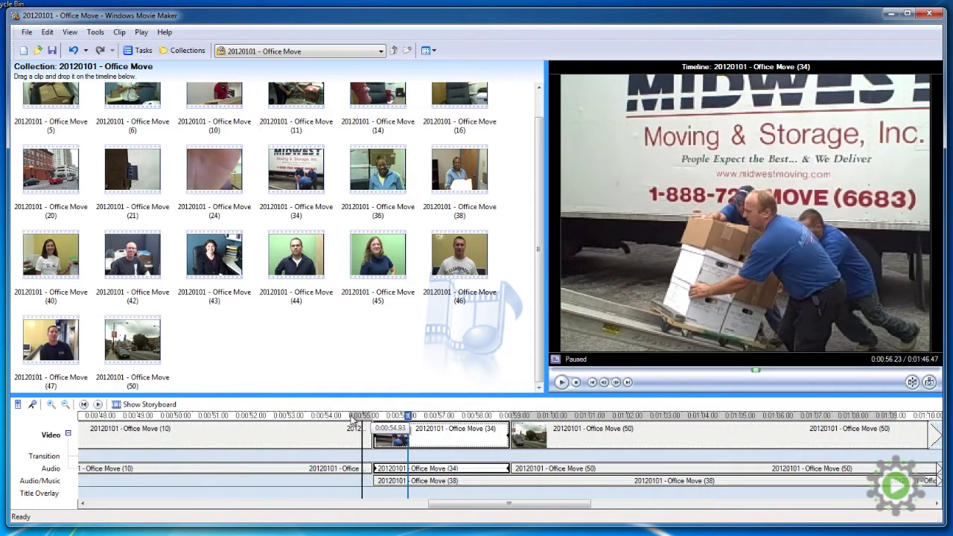
Zoom the timeline in, trim clip (10) to 0:22.13, and replay the cut
{"action": "left_click_drag", "start_coordinate": [353, 421], "coordinate": [47, 405]}
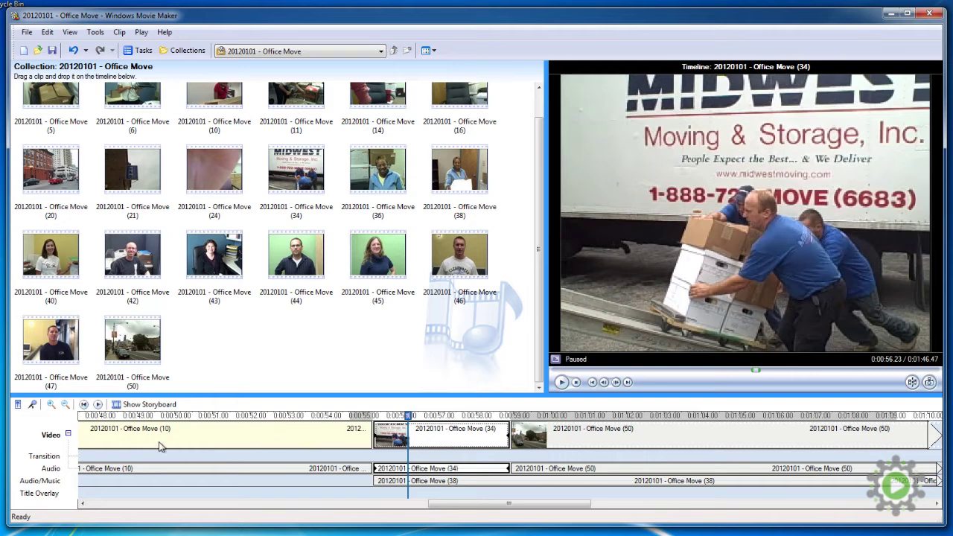
{"action": "left_click", "coordinate": [50, 405]}
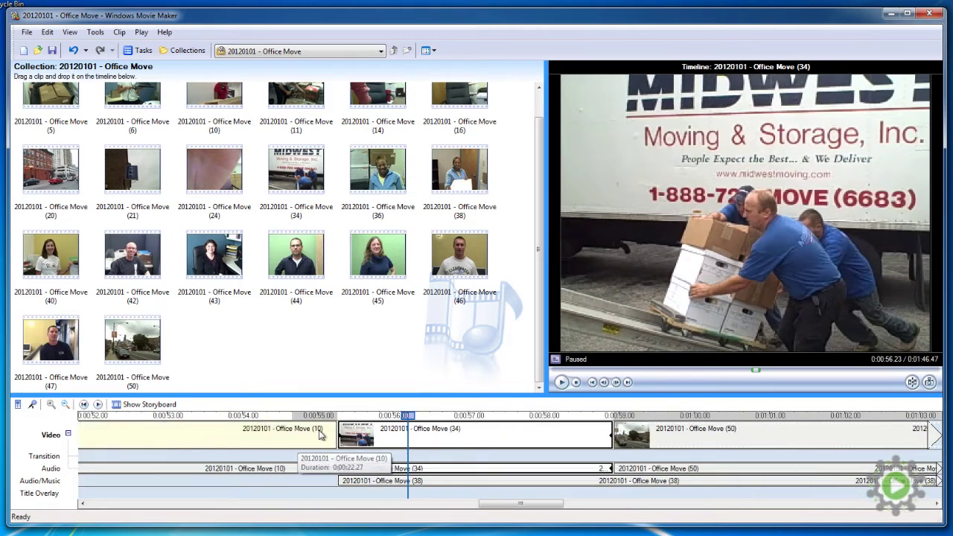
{"action": "left_click_drag", "start_coordinate": [337, 428], "coordinate": [311, 422]}
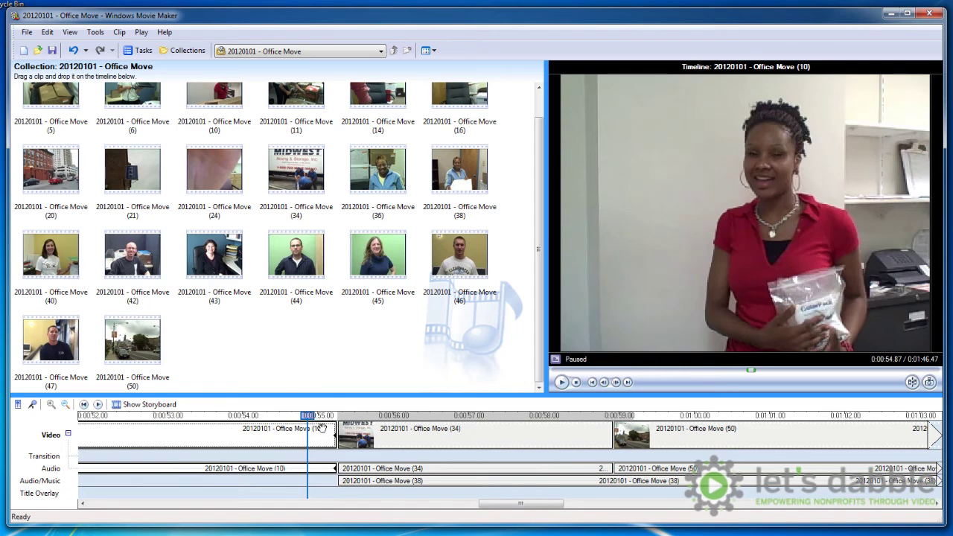
{"action": "left_click", "coordinate": [328, 434]}
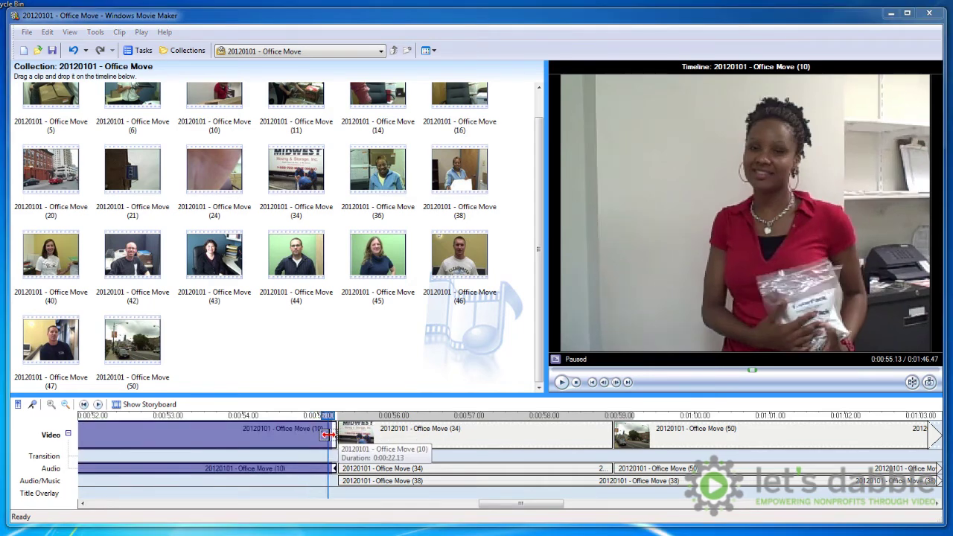
{"action": "left_click_drag", "start_coordinate": [329, 434], "coordinate": [323, 434]}
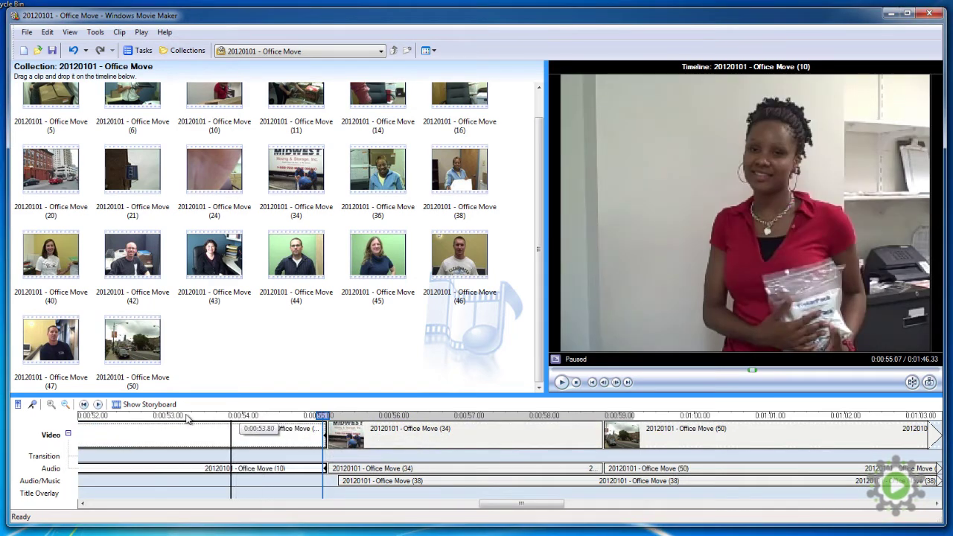
{"action": "left_click", "coordinate": [104, 415]}
{"action": "key", "text": "space"}
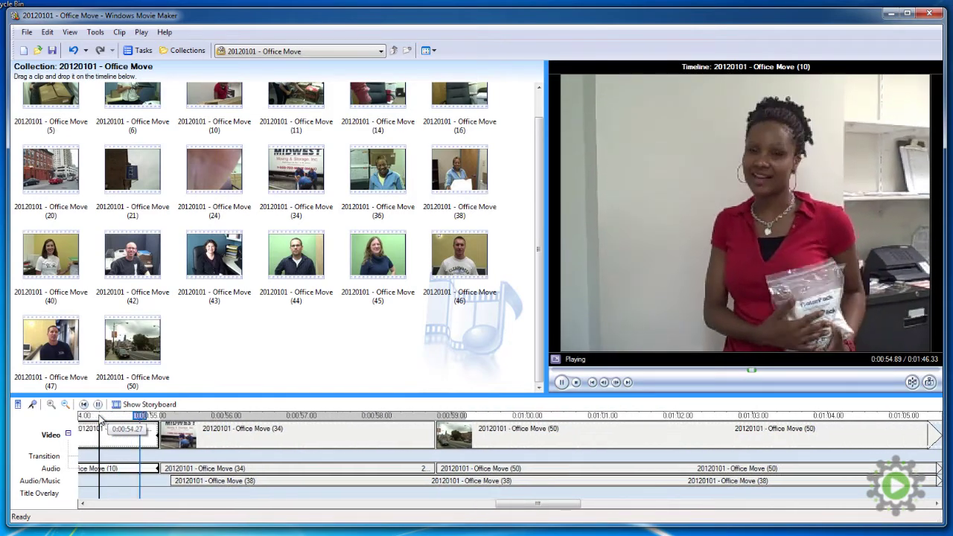
{"action": "key", "text": "space"}
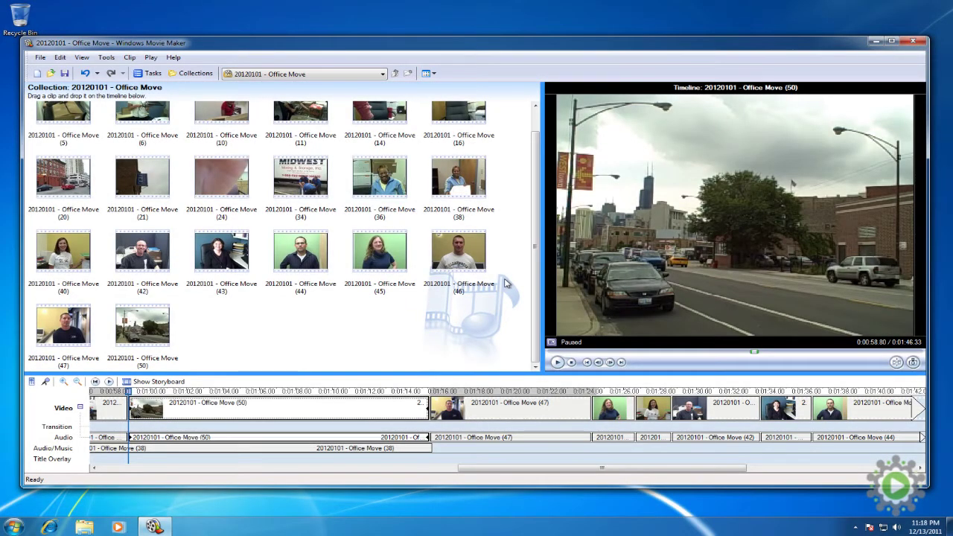
Preview the transition into clip (47) from about 1:12.4
{"action": "left_click", "coordinate": [376, 392]}
{"action": "key", "text": "space"}
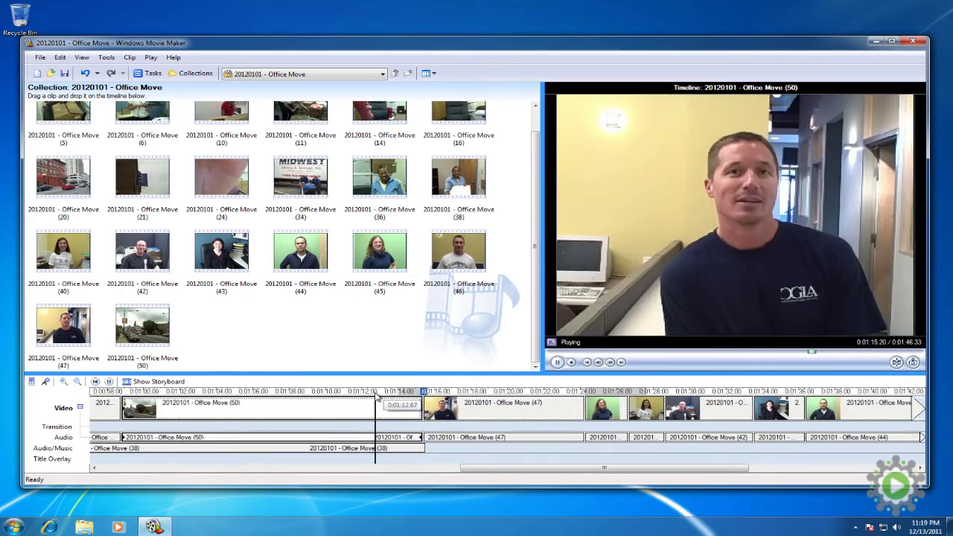
{"action": "key", "text": "space"}
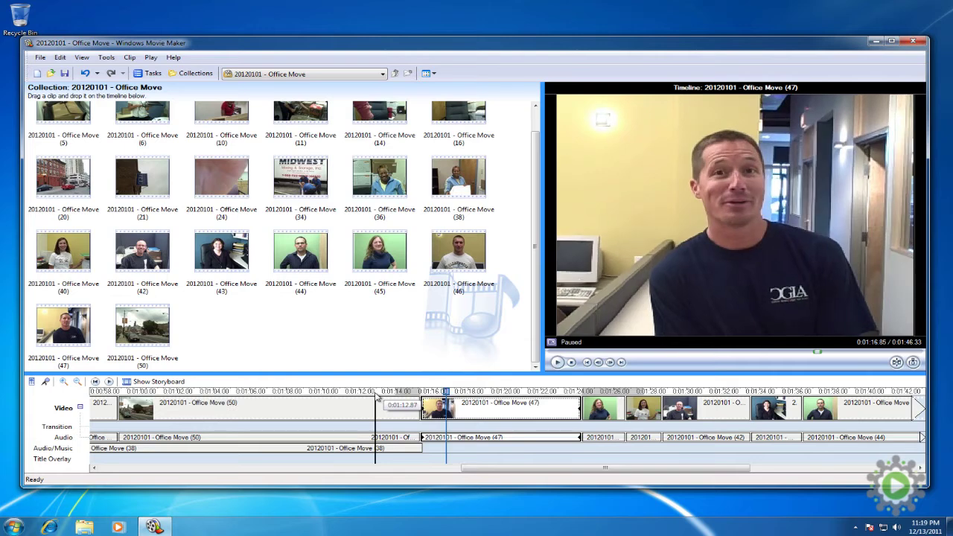
Apply Fade In to clip (47)'s audio and replay the transition to hear it
{"action": "right_click", "coordinate": [435, 439]}
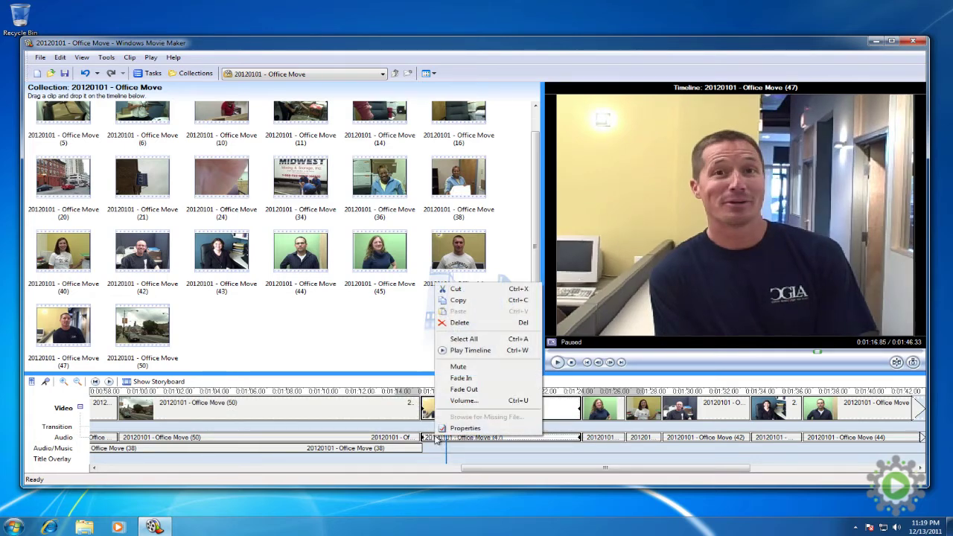
{"action": "left_click", "coordinate": [466, 381]}
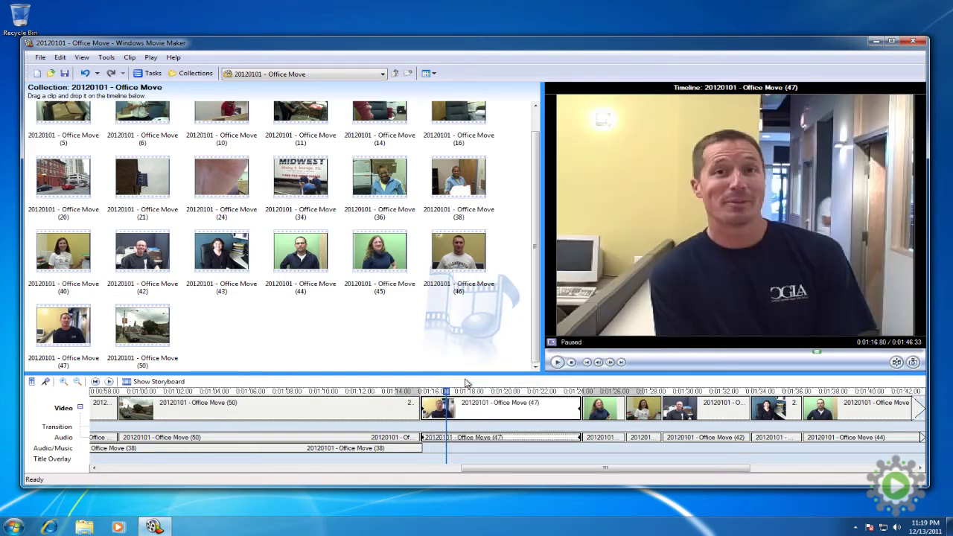
{"action": "left_click", "coordinate": [374, 392]}
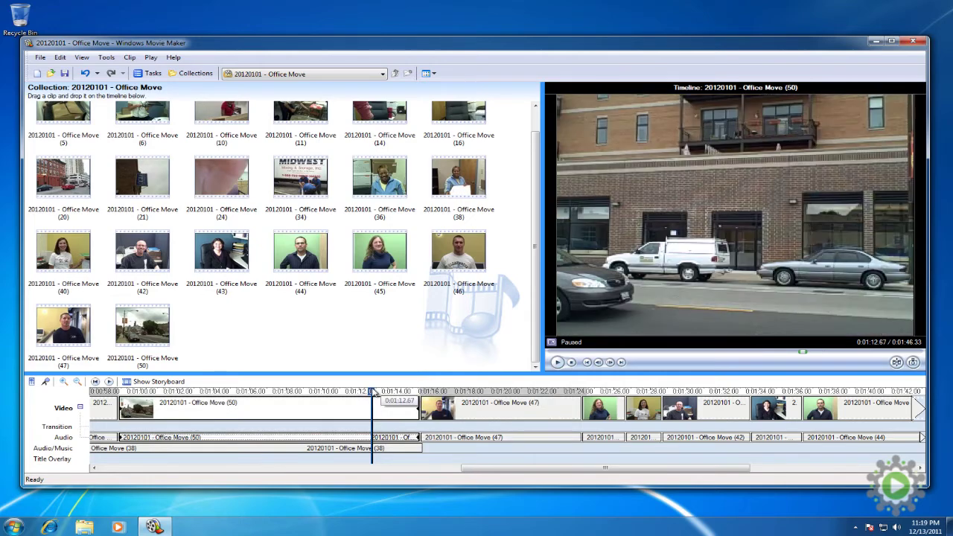
{"action": "key", "text": "space"}
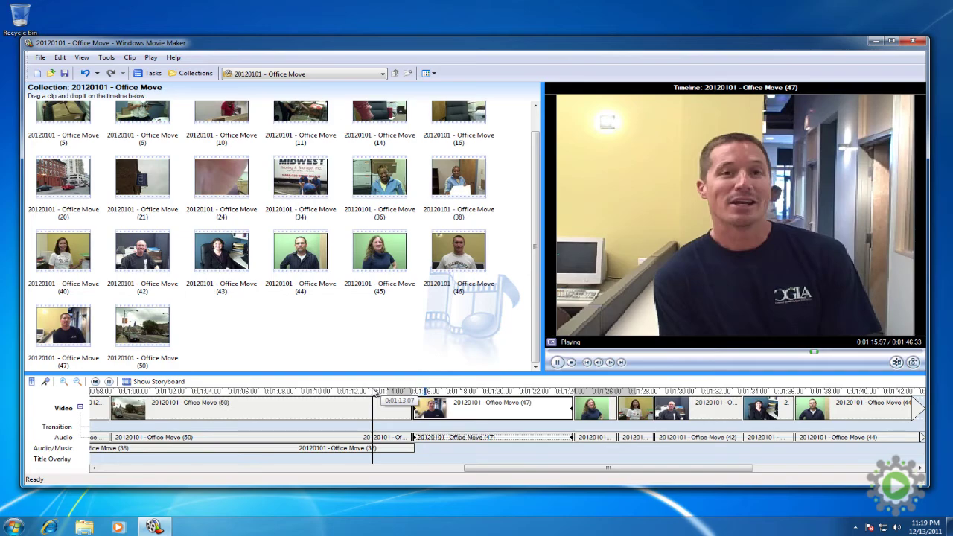
{"action": "key", "text": "space"}
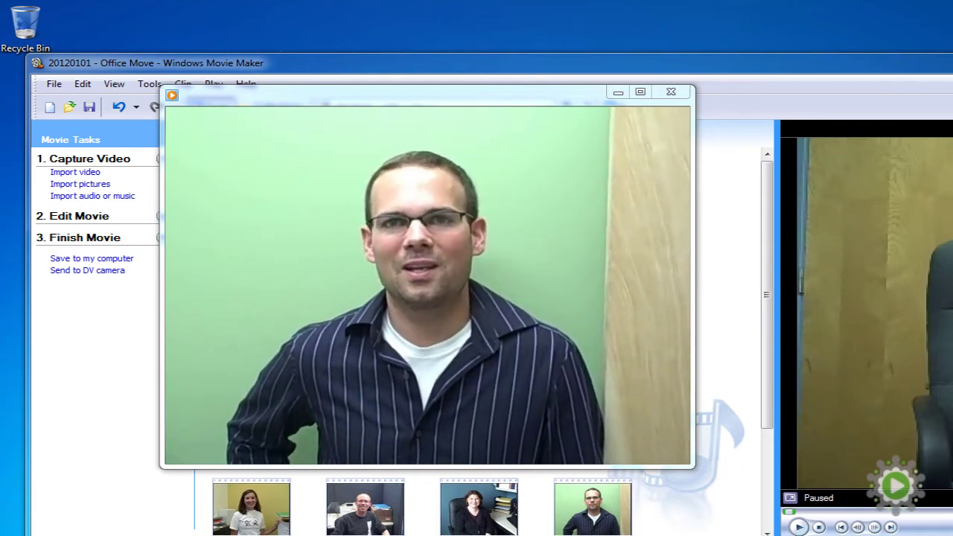
Close the Windows Media Player playback window
{"action": "left_click", "coordinate": [670, 92]}
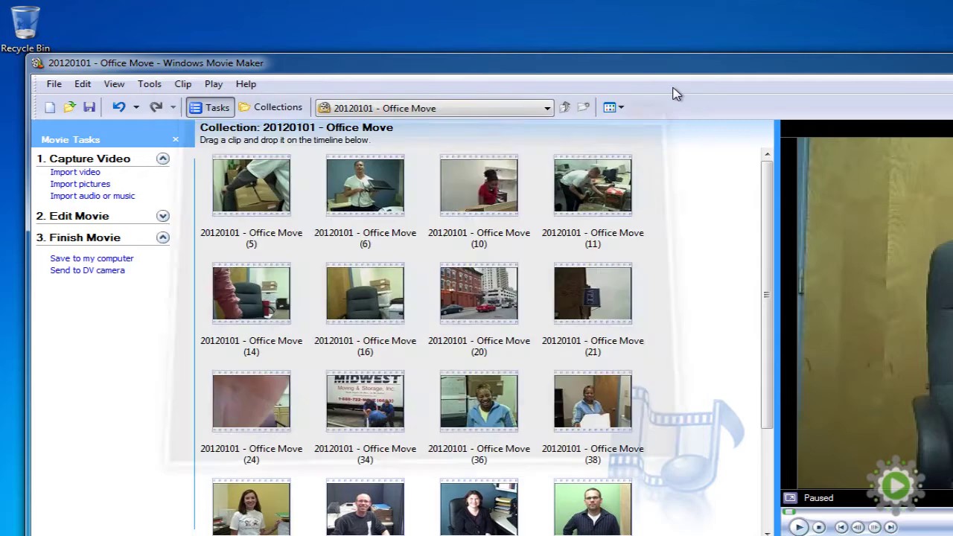